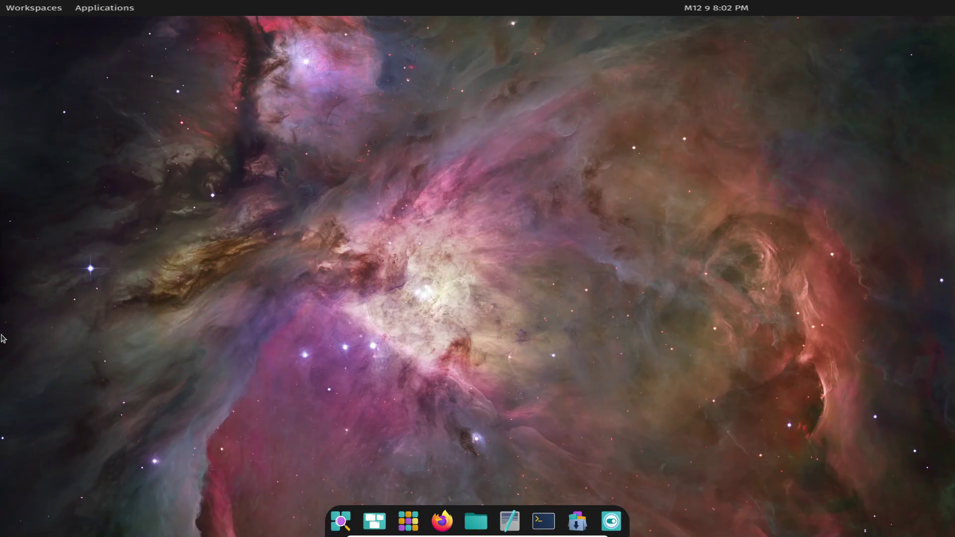
# Launch COSMIC Settings from the App Library and show its Time & Language page.
pyautogui.click(407, 521)
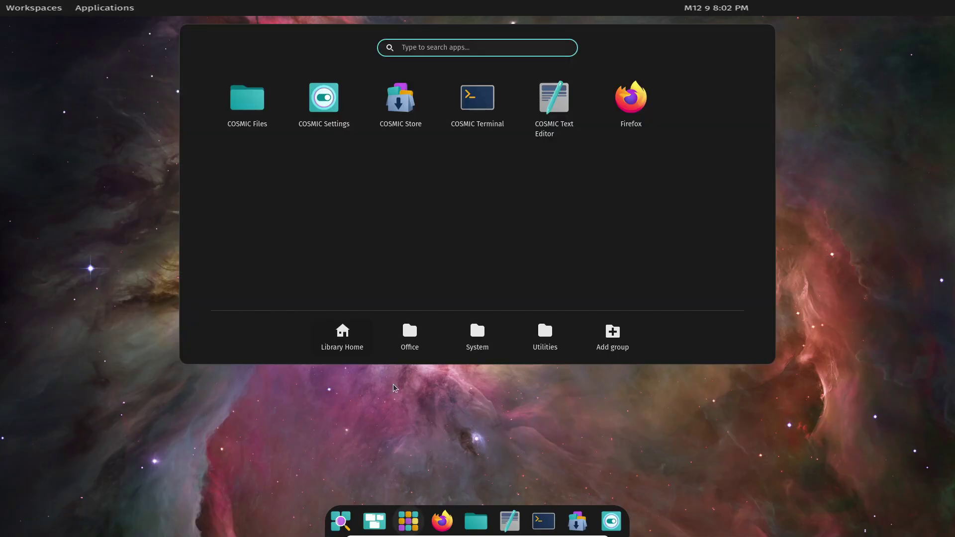
pyautogui.click(307, 130)
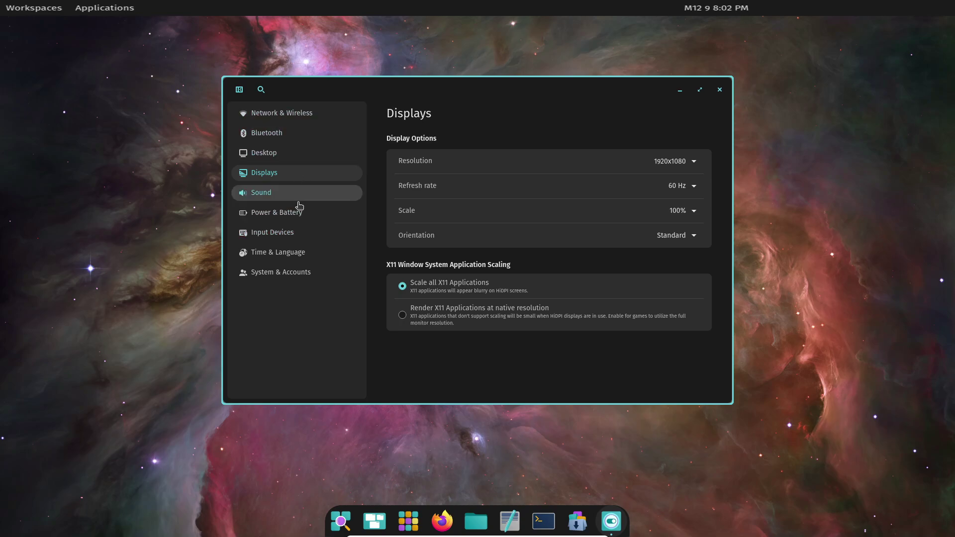
pyautogui.click(283, 252)
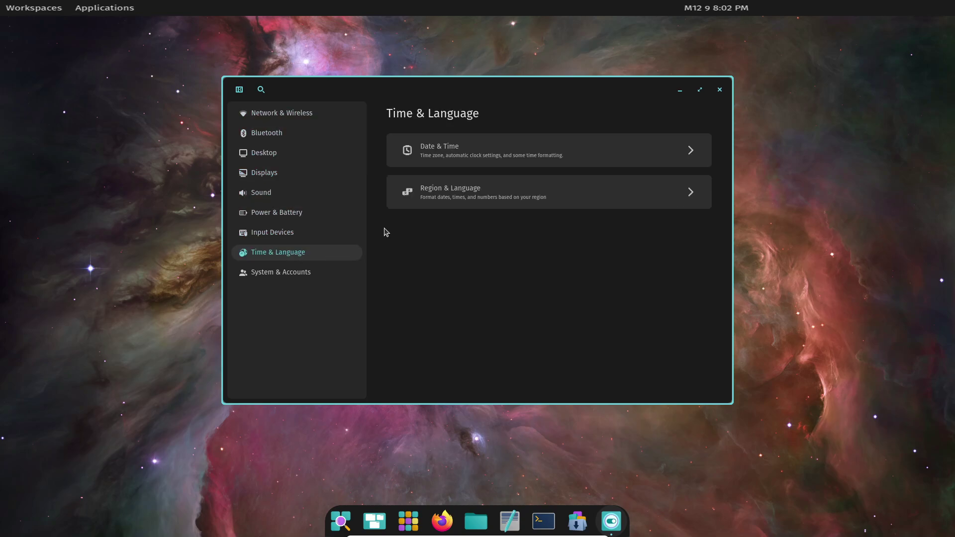
pyautogui.click(559, 198)
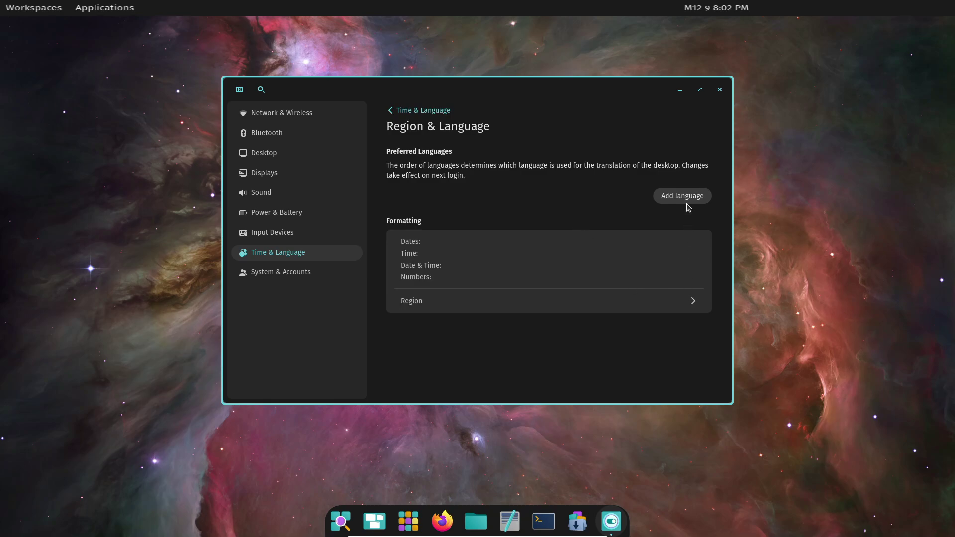
pyautogui.click(695, 303)
pyautogui.scroll(-4, 682, 252)
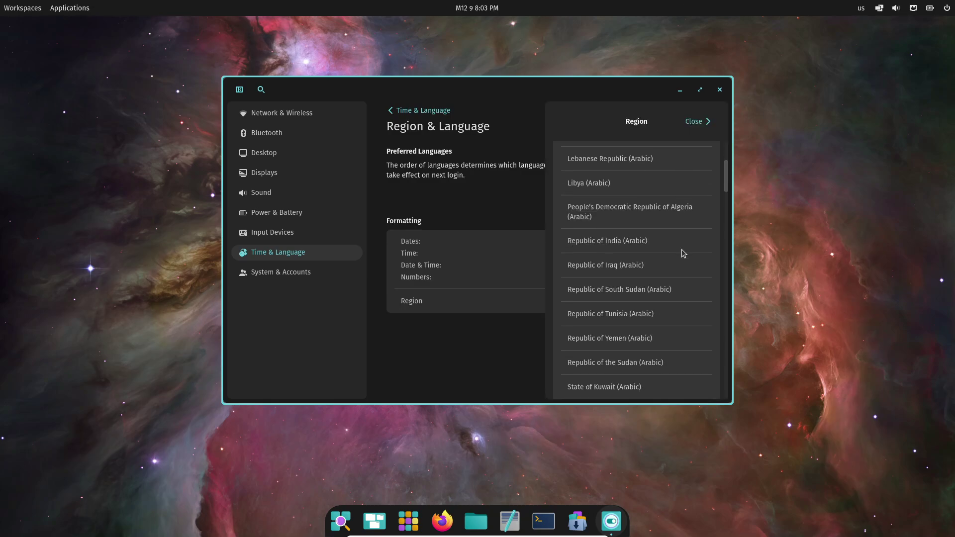
pyautogui.scroll(-4, 682, 253)
pyautogui.scroll(-4, 682, 252)
pyautogui.scroll(-3, 683, 252)
pyautogui.scroll(-3, 681, 252)
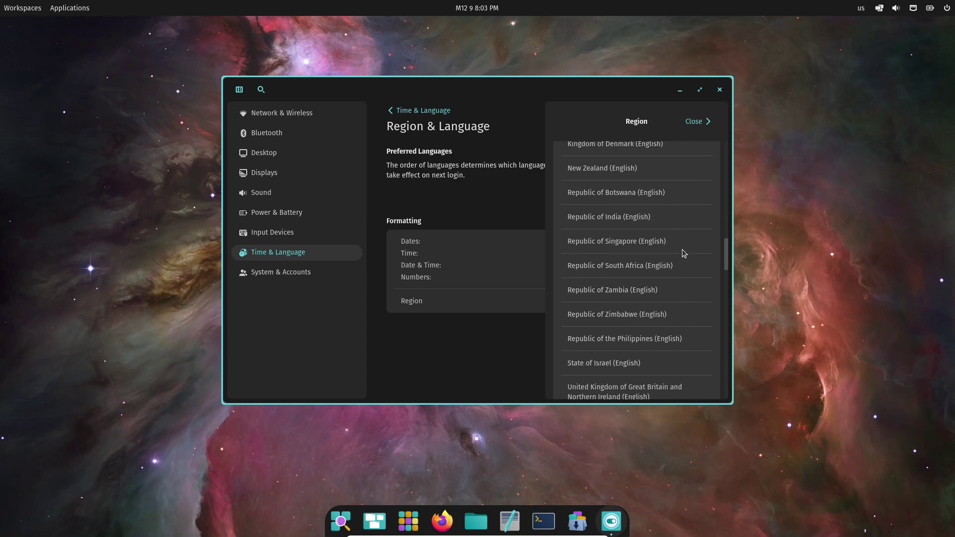
pyautogui.scroll(-3, 682, 252)
pyautogui.scroll(-3, 683, 252)
pyautogui.scroll(-2, 682, 252)
pyautogui.scroll(4, 681, 252)
pyautogui.scroll(3, 682, 252)
pyautogui.scroll(3, 682, 252)
pyautogui.scroll(3, 682, 252)
pyautogui.scroll(4, 682, 252)
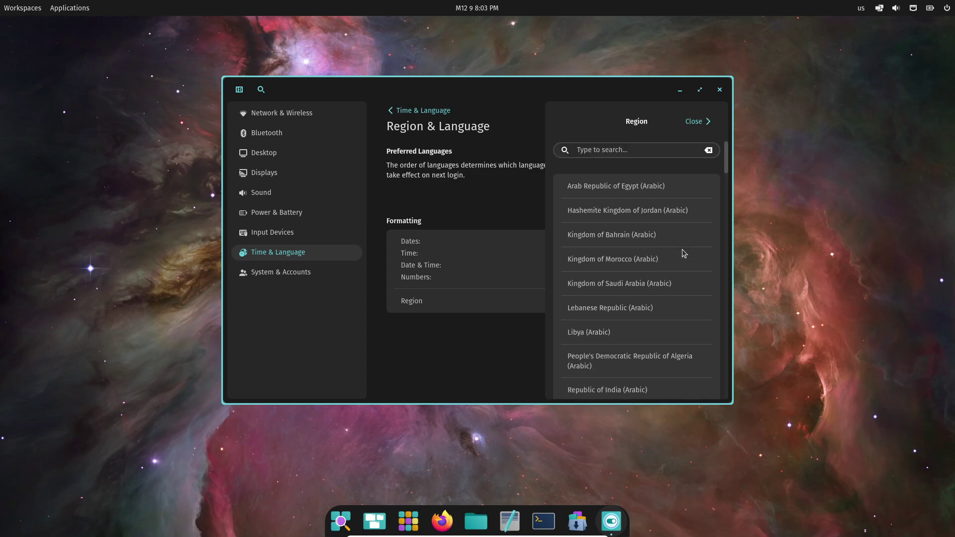
pyautogui.click(697, 121)
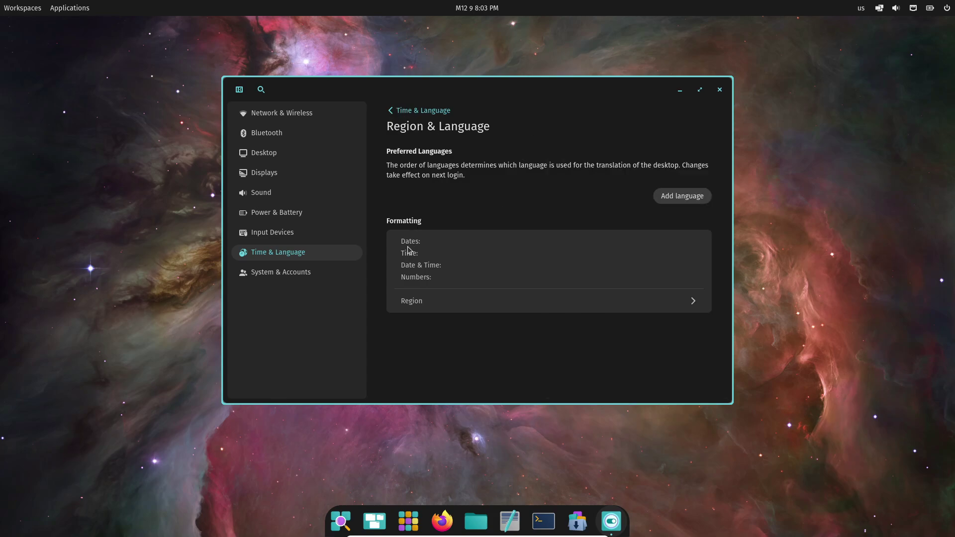
# Open Date & Time and view the time zone list without changing it.
pyautogui.click(398, 112)
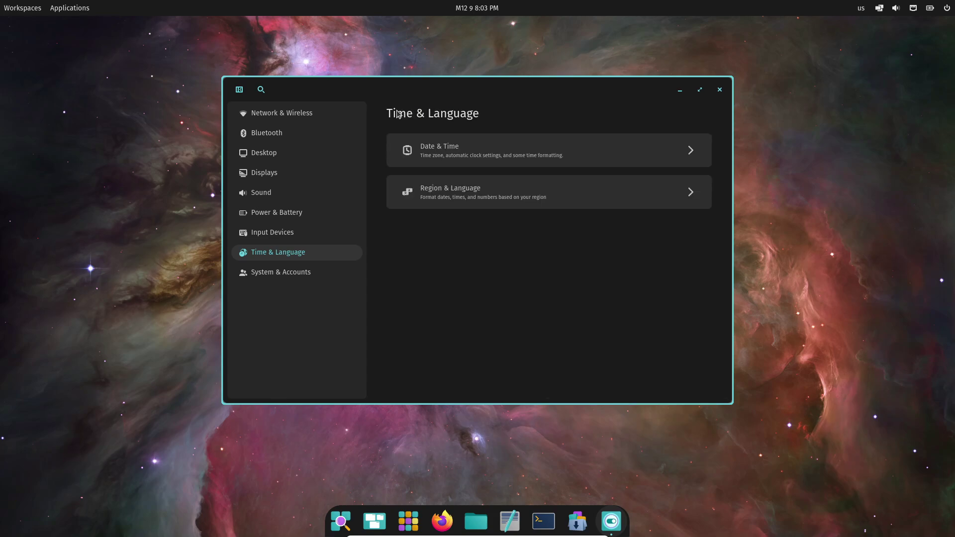
pyautogui.click(436, 149)
pyautogui.click(678, 224)
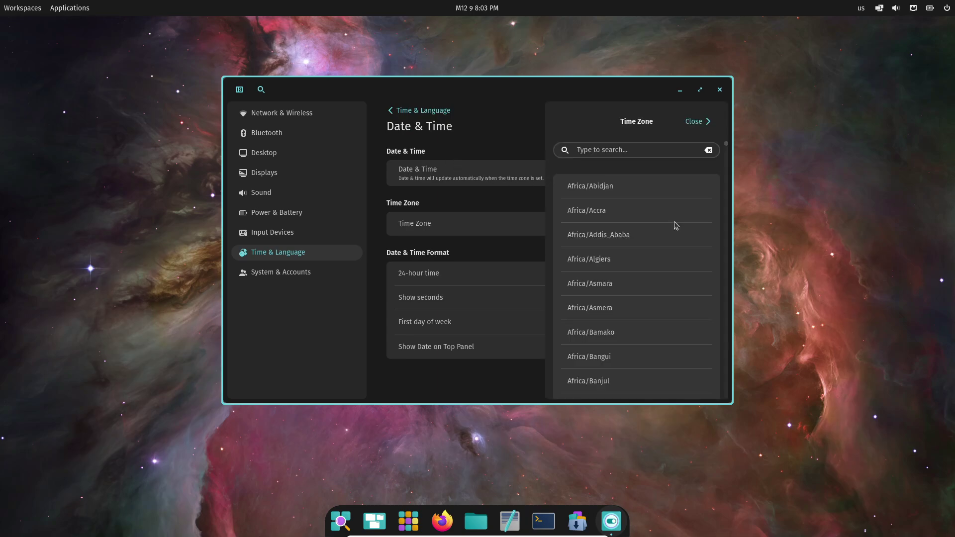
pyautogui.click(690, 126)
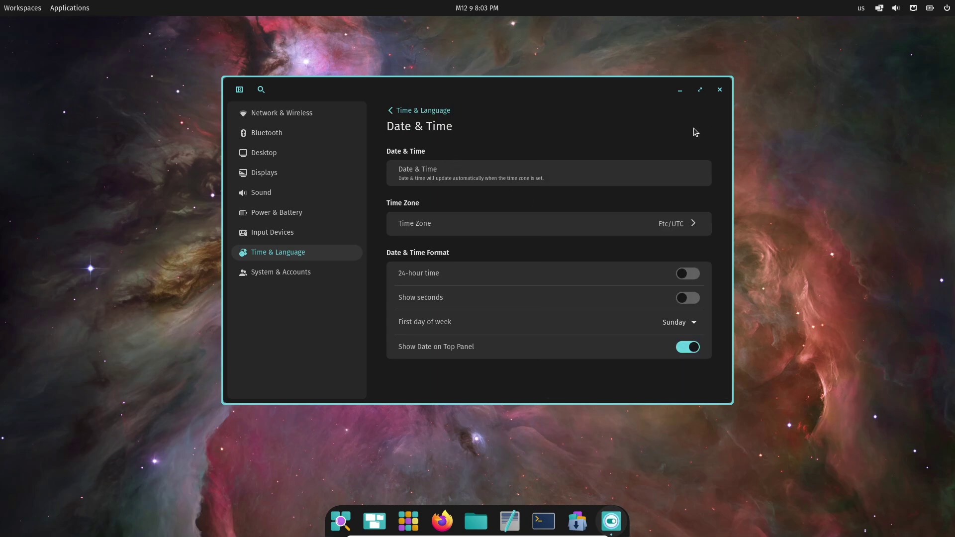
# Toggle 24-hour time and Show seconds on and off, check first-day-of-week choices, then go back.
pyautogui.click(687, 274)
pyautogui.click(687, 273)
pyautogui.click(690, 301)
pyautogui.click(686, 273)
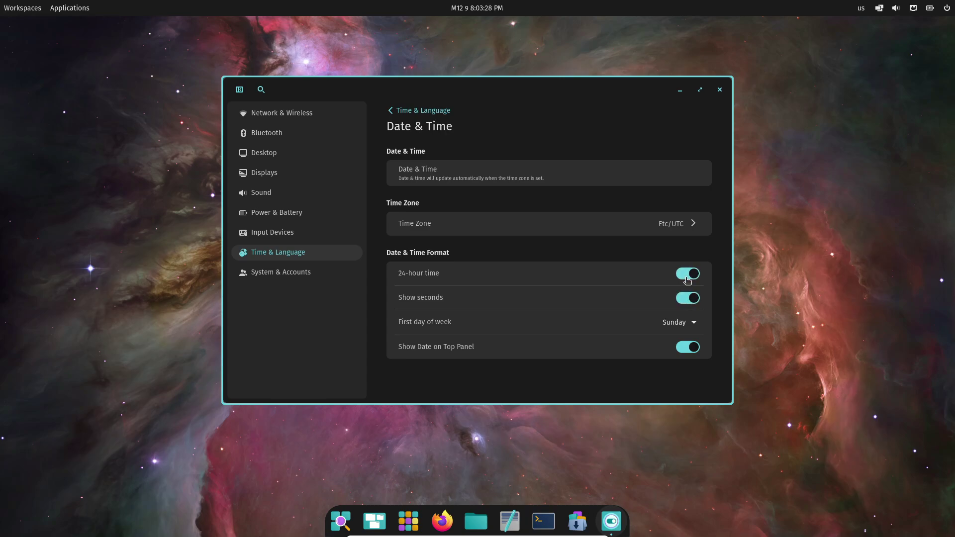
pyautogui.click(687, 298)
pyautogui.click(679, 322)
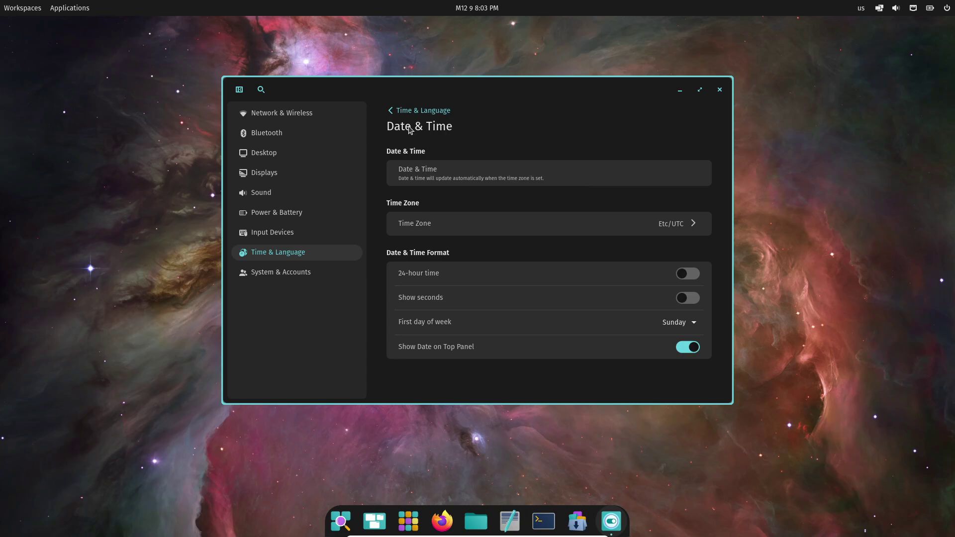
pyautogui.click(397, 111)
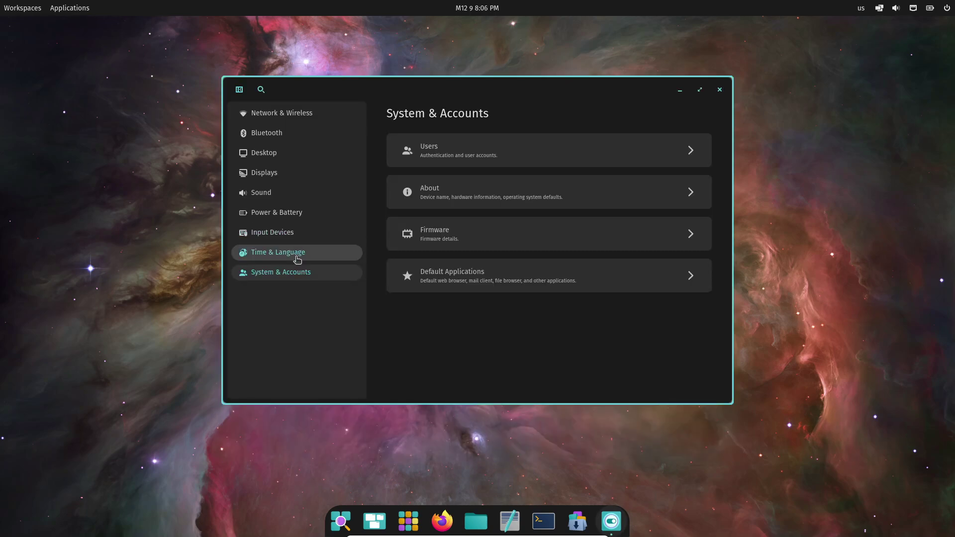
# Open Default Applications under System & Accounts and view the File manager and Photos choices unchanged.
pyautogui.click(297, 255)
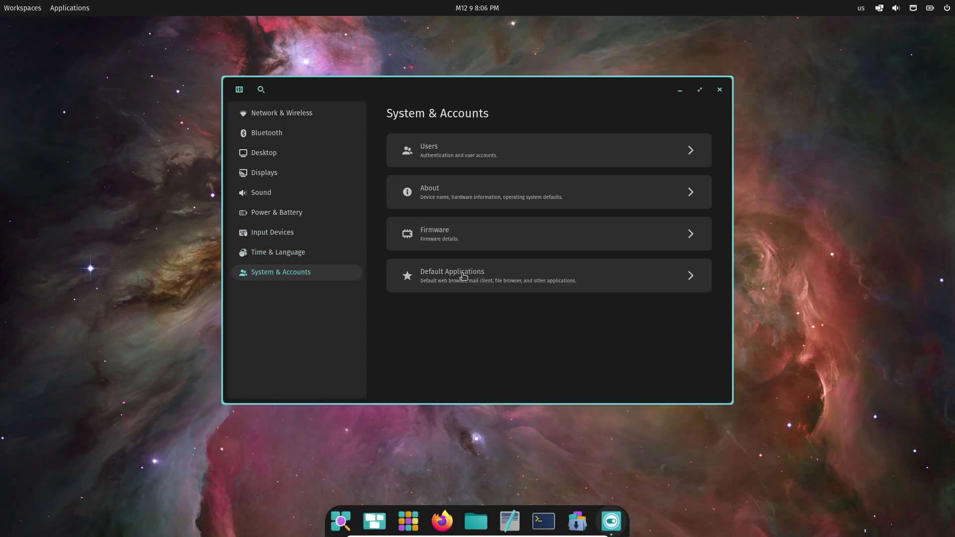
pyautogui.click(464, 277)
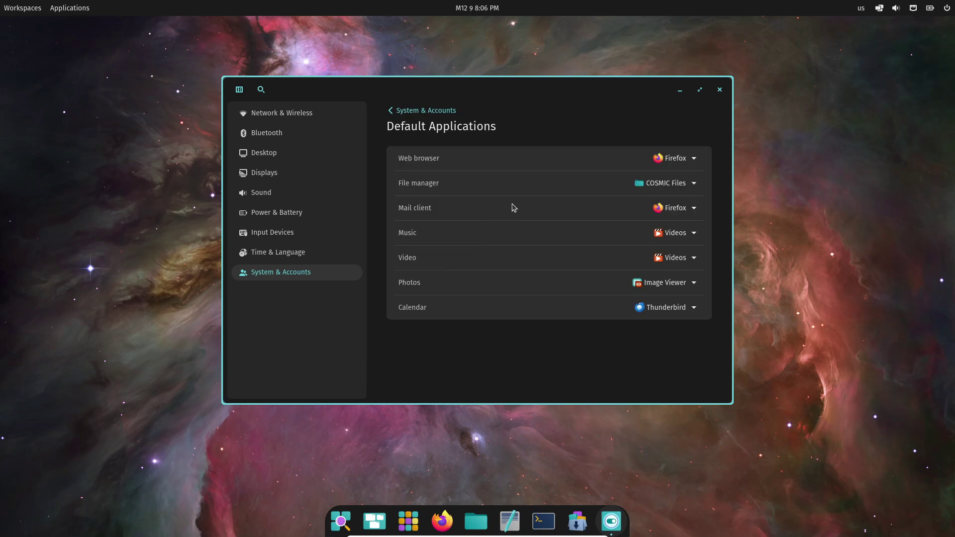
pyautogui.click(666, 183)
pyautogui.click(664, 203)
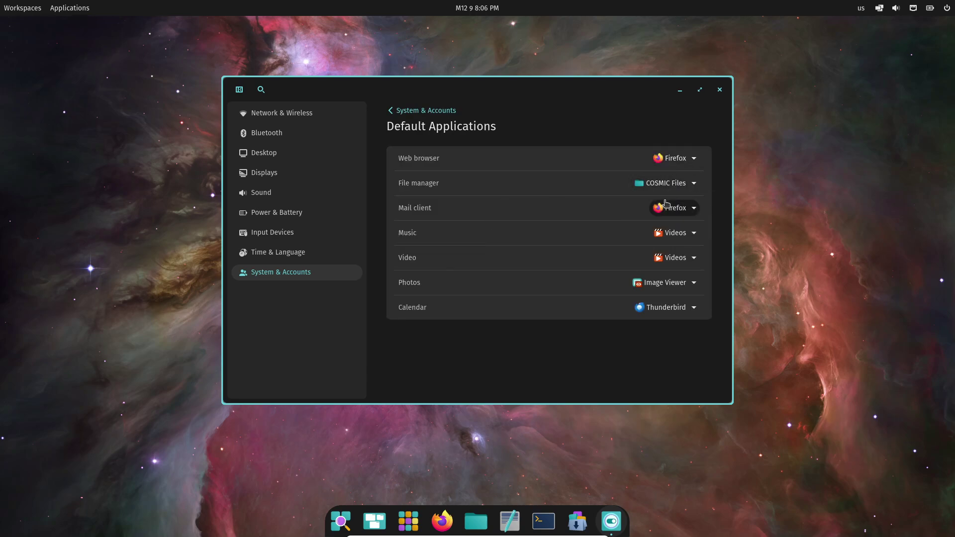
pyautogui.click(668, 282)
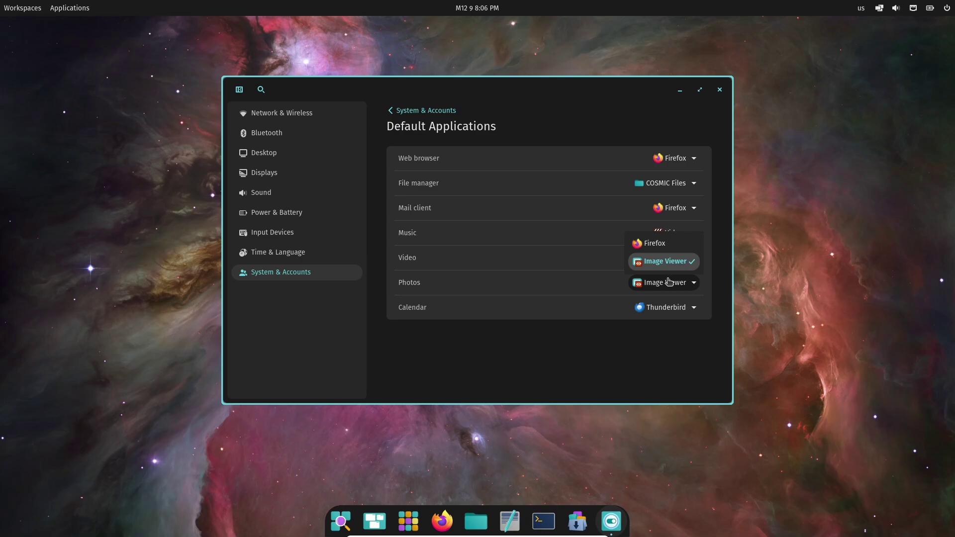
pyautogui.click(392, 113)
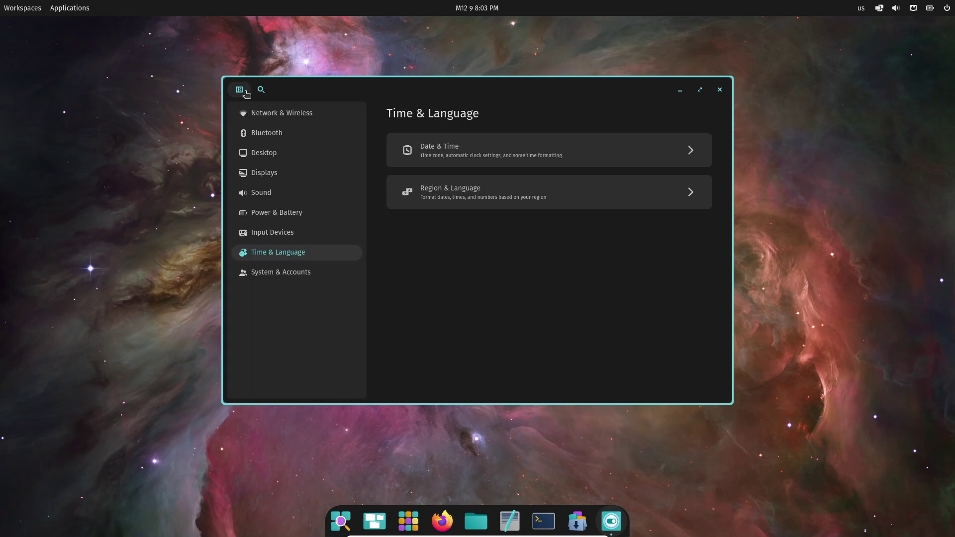
# Browse the Input Devices, Power & Battery, Displays, Desktop, Workspaces and window management settings.
pyautogui.click(720, 91)
pyautogui.click(293, 233)
pyautogui.click(276, 213)
pyautogui.click(264, 172)
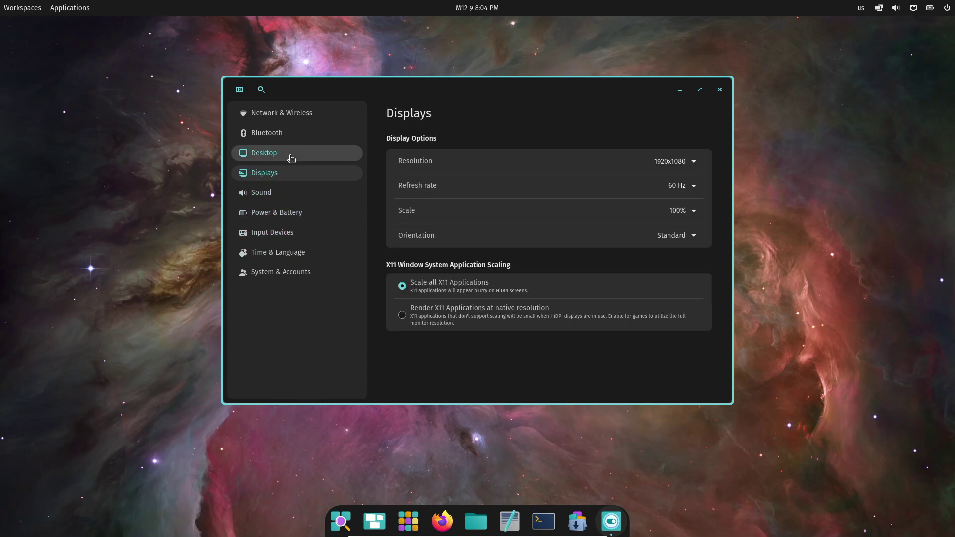
pyautogui.click(264, 153)
pyautogui.click(474, 353)
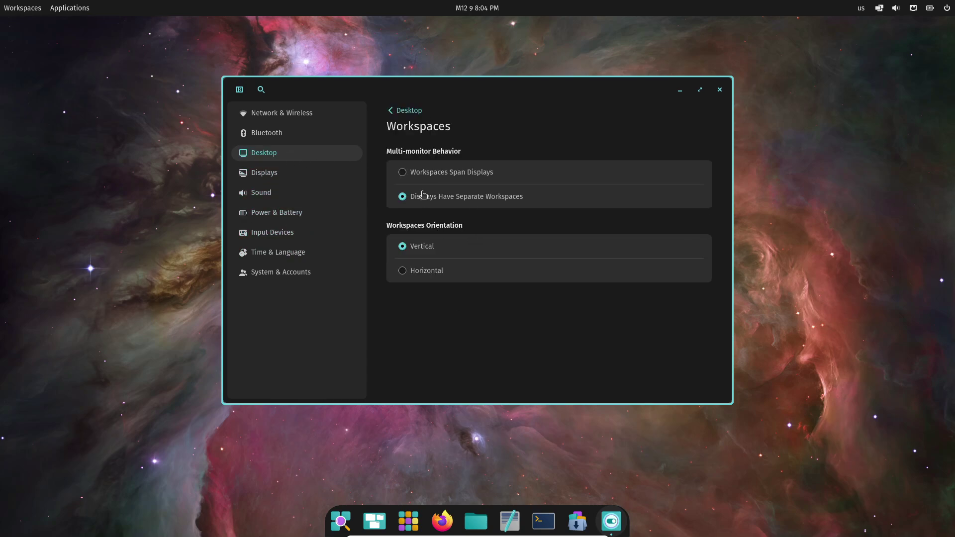
pyautogui.click(403, 111)
pyautogui.click(459, 317)
pyautogui.click(405, 113)
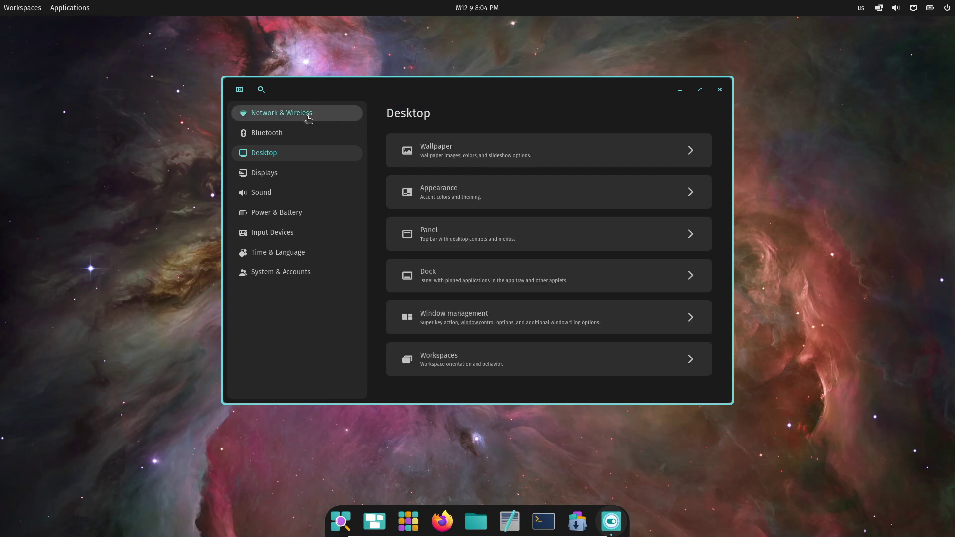
# View Network & Wireless, Displays, Power & Battery, Input Devices and System & Accounts, then close Settings.
pyautogui.click(309, 113)
pyautogui.click(298, 153)
pyautogui.click(275, 172)
pyautogui.click(276, 212)
pyautogui.click(272, 232)
pyautogui.click(281, 271)
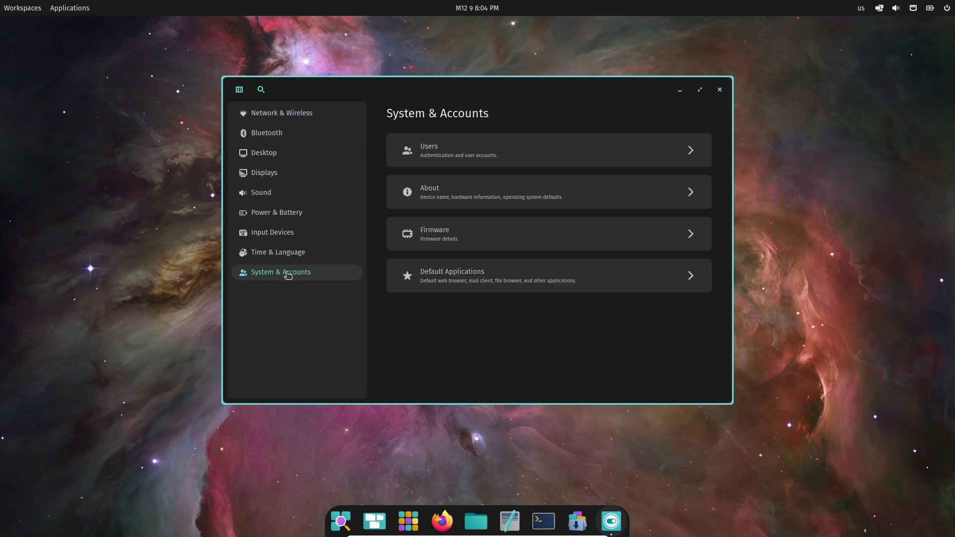
pyautogui.click(719, 89)
# View the Office and System groups in the App Library, then dismiss the library.
pyautogui.click(408, 520)
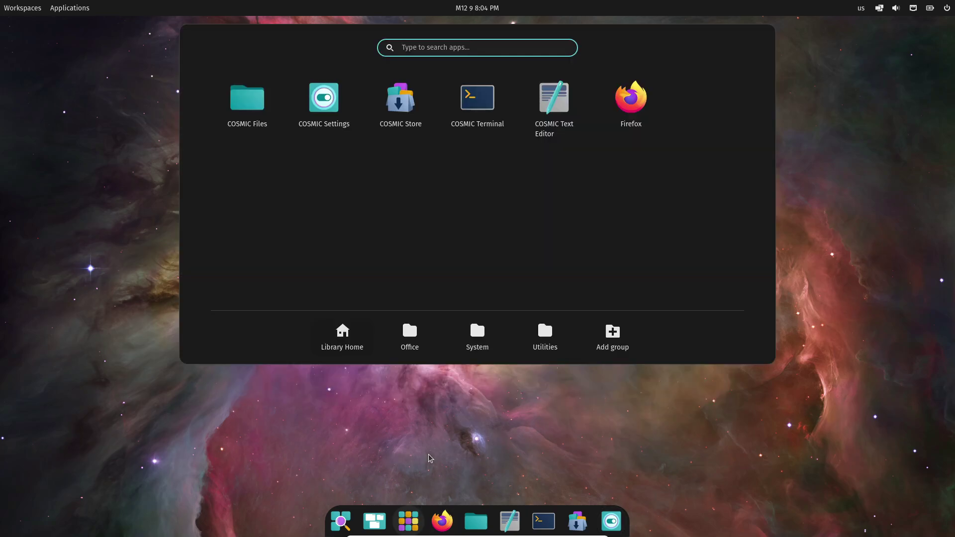
pyautogui.click(410, 338)
pyautogui.click(463, 337)
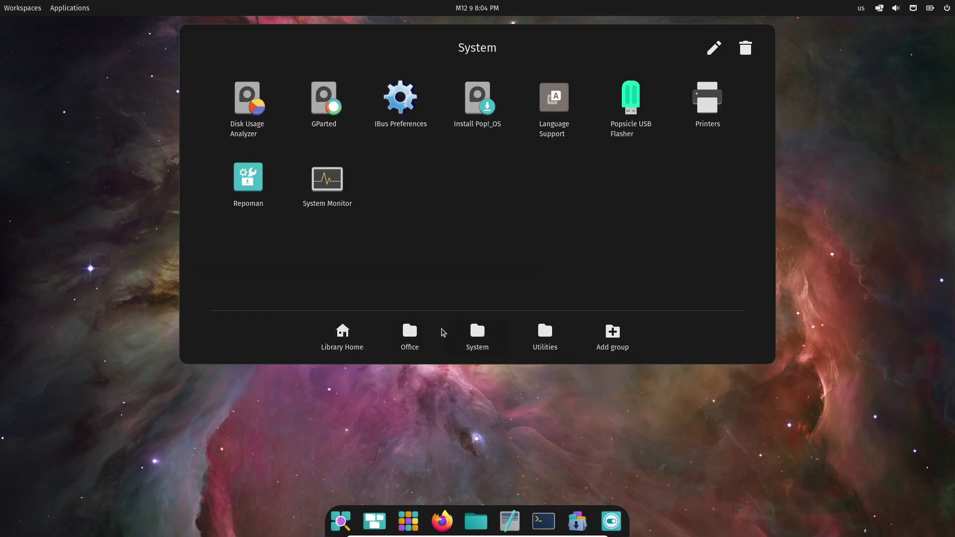
pyautogui.click(295, 405)
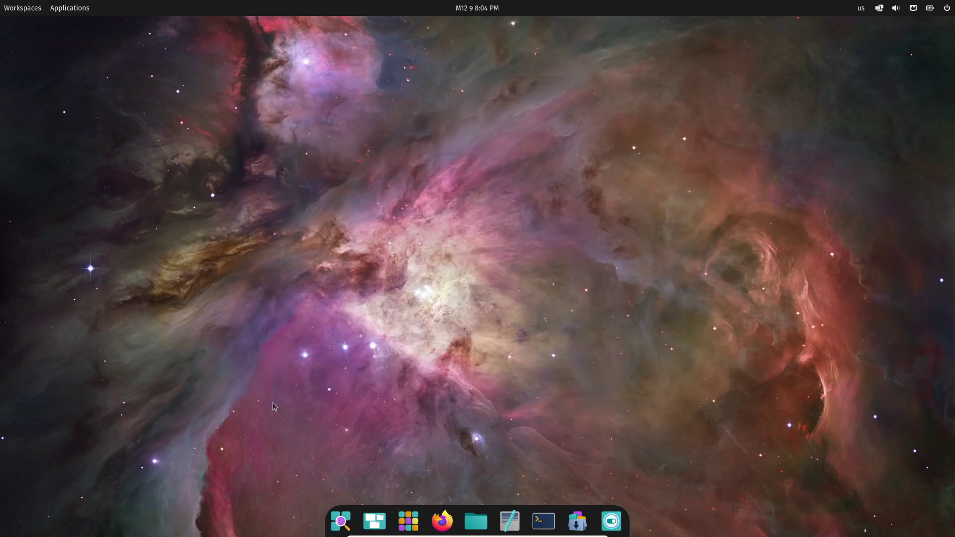
# Browse the COSMIC Store's Create, Installed, Utilities, Socialize, Relax, Learn, Develop, Work and Explore pages.
pyautogui.click(577, 521)
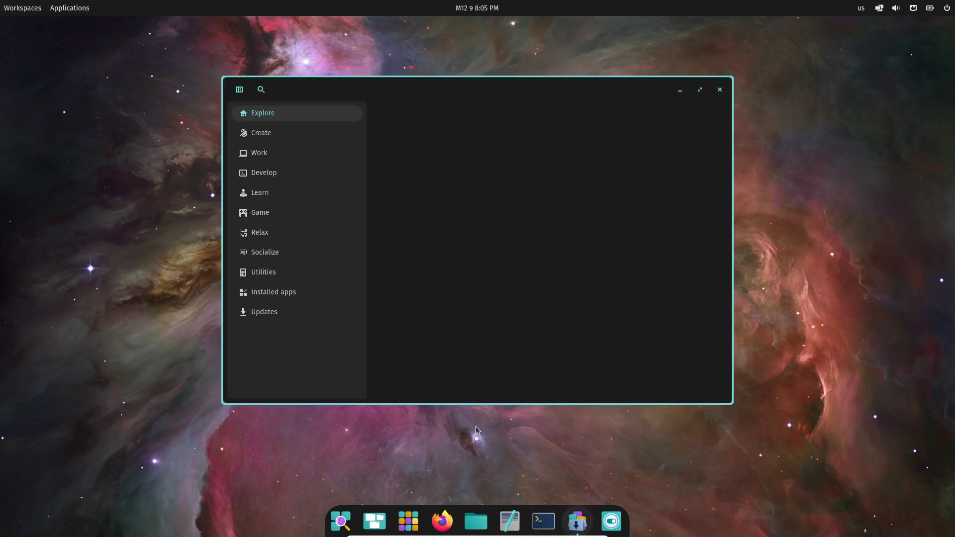
pyautogui.click(261, 133)
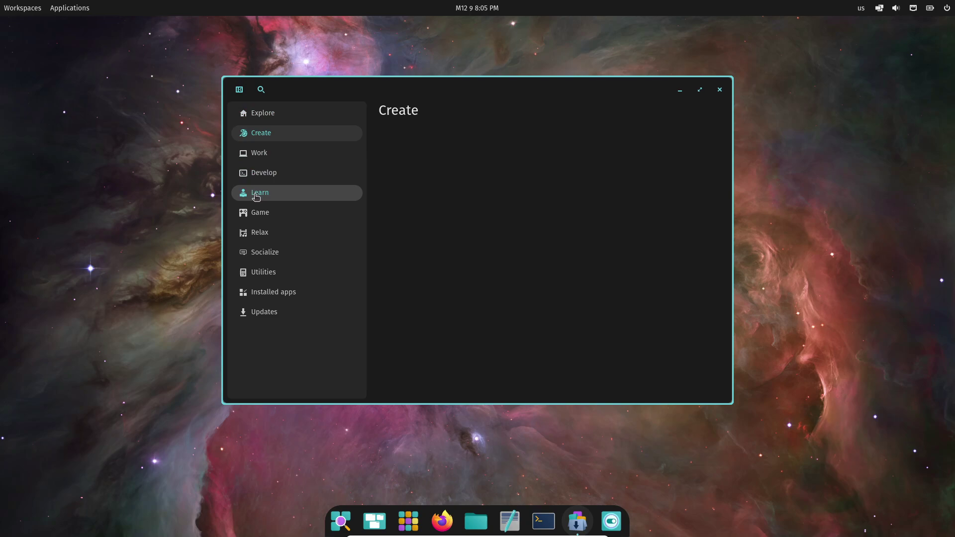
pyautogui.click(273, 291)
pyautogui.scroll(-2, 515, 281)
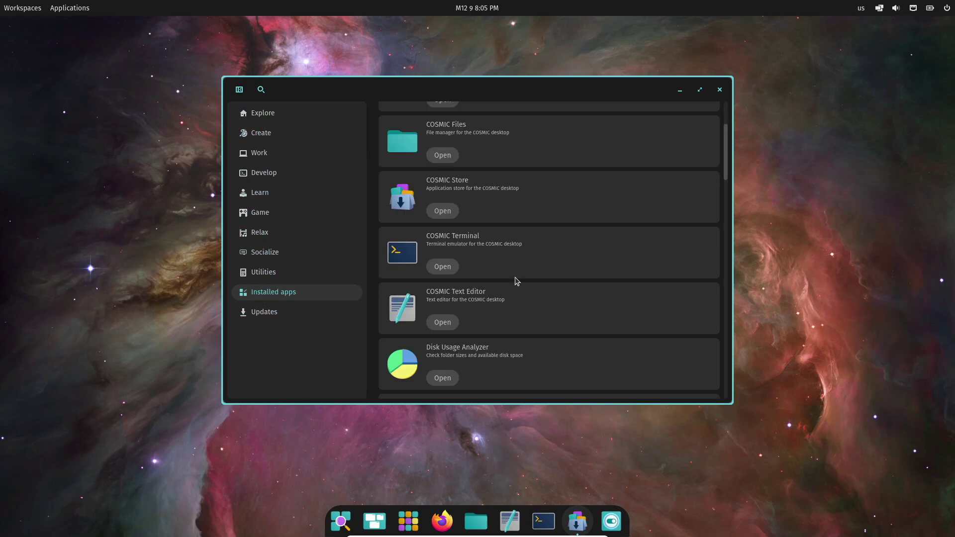
pyautogui.scroll(2, 515, 281)
pyautogui.click(263, 272)
pyautogui.click(265, 253)
pyautogui.click(260, 232)
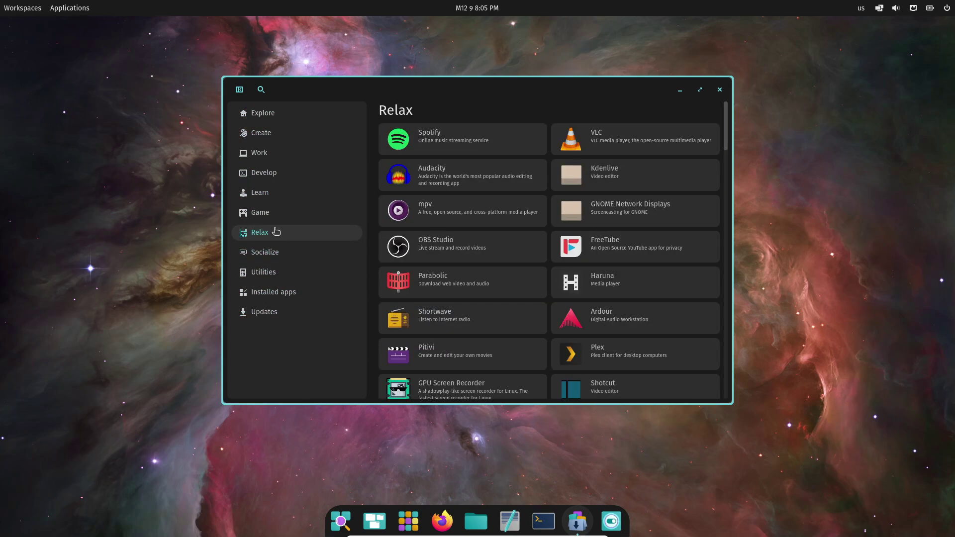
pyautogui.click(260, 193)
pyautogui.click(263, 172)
pyautogui.click(259, 153)
pyautogui.click(260, 134)
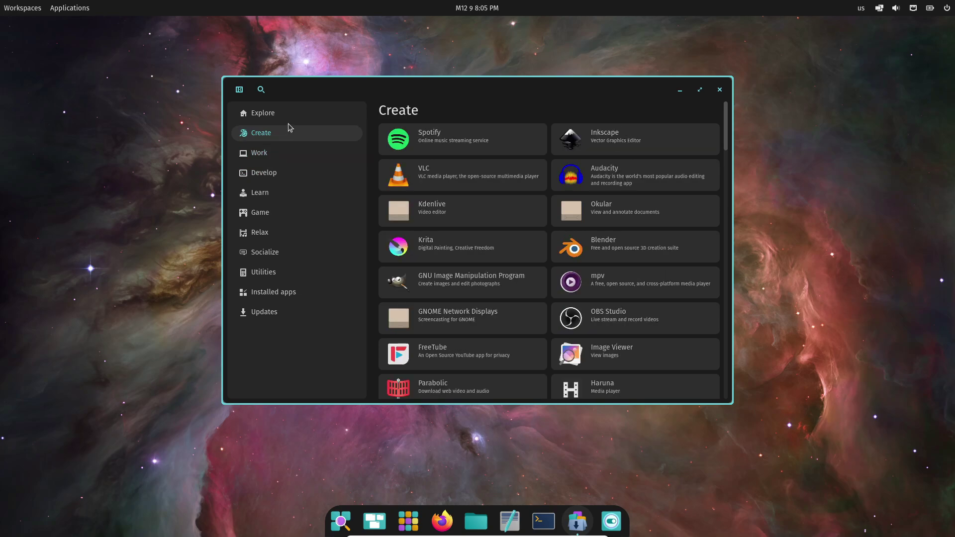
pyautogui.click(262, 112)
# Check for updates (System Packages pending), close the Store, and view the calendar and battery popovers.
pyautogui.click(288, 313)
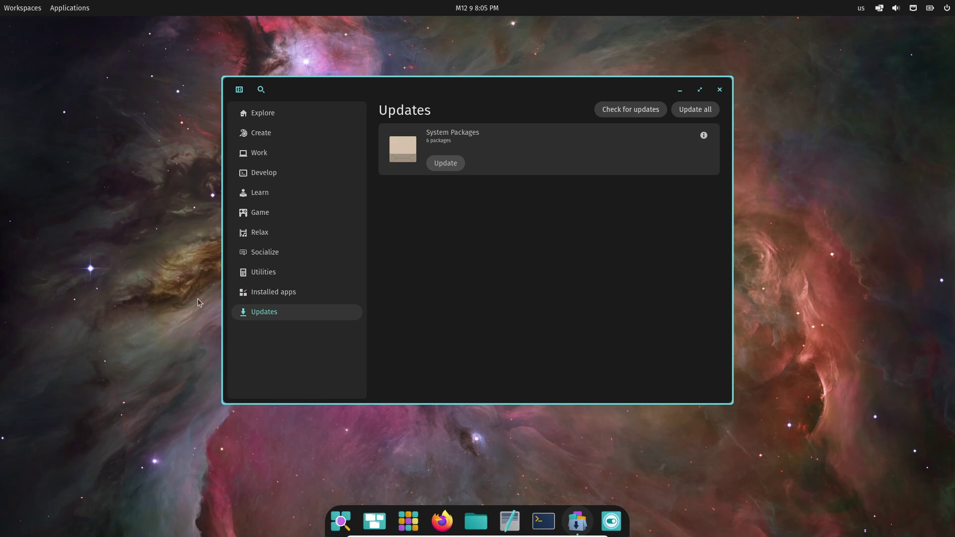
pyautogui.click(719, 90)
pyautogui.click(476, 8)
pyautogui.click(642, 13)
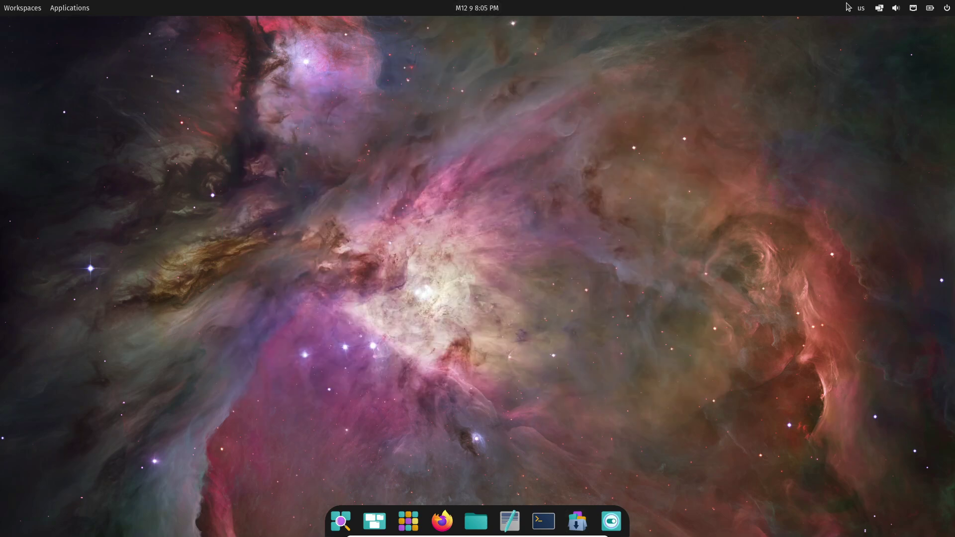
pyautogui.click(860, 8)
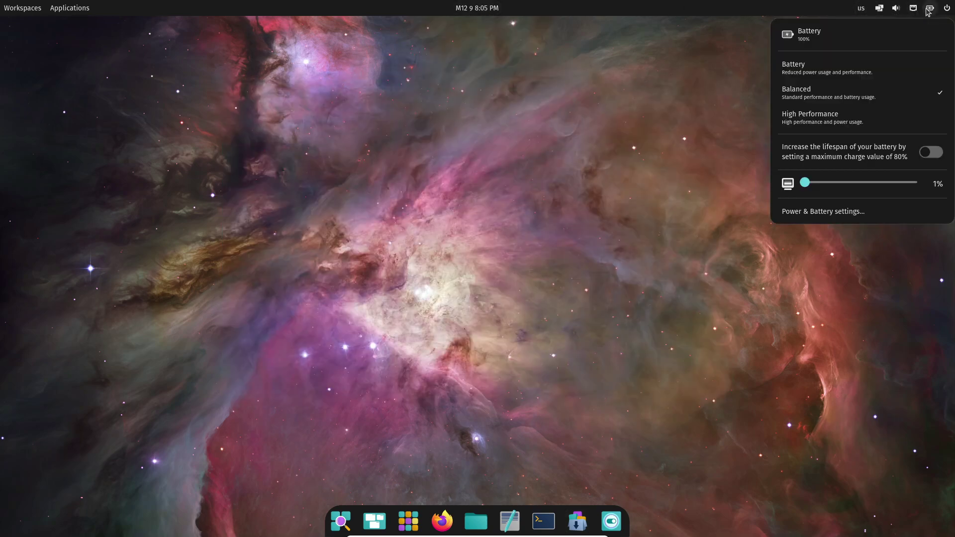
# Open the workspaces overview and relaunch COSMIC Settings from the App Library.
pyautogui.click(69, 8)
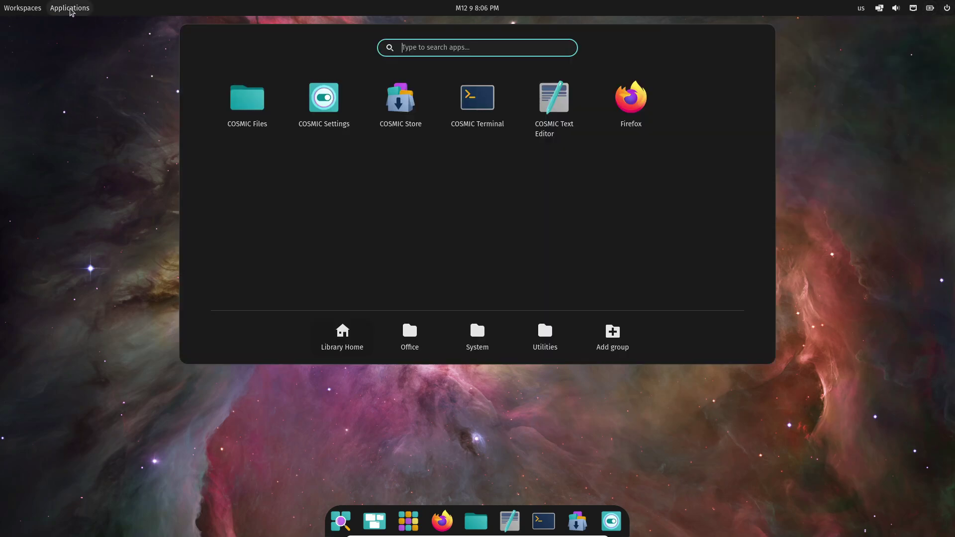
pyautogui.click(22, 7)
pyautogui.click(408, 521)
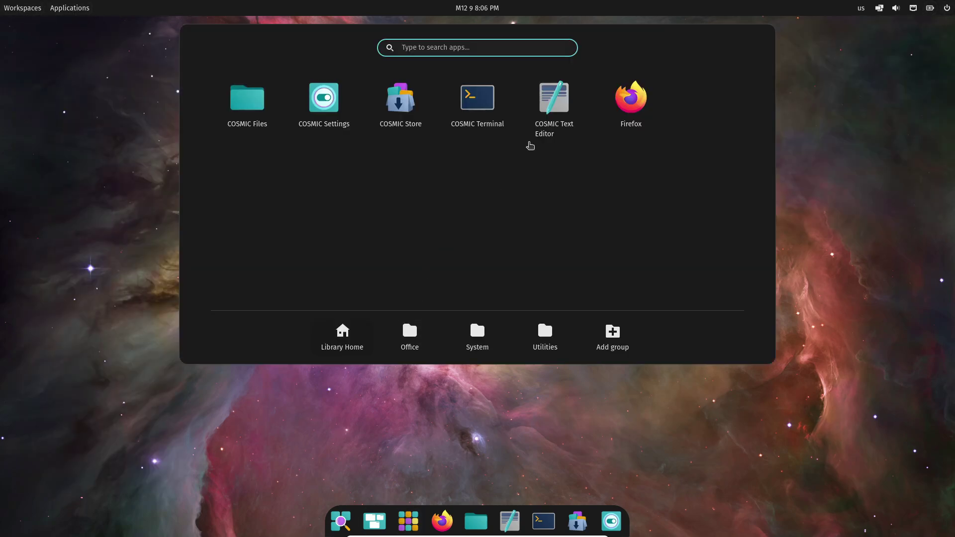
pyautogui.click(324, 105)
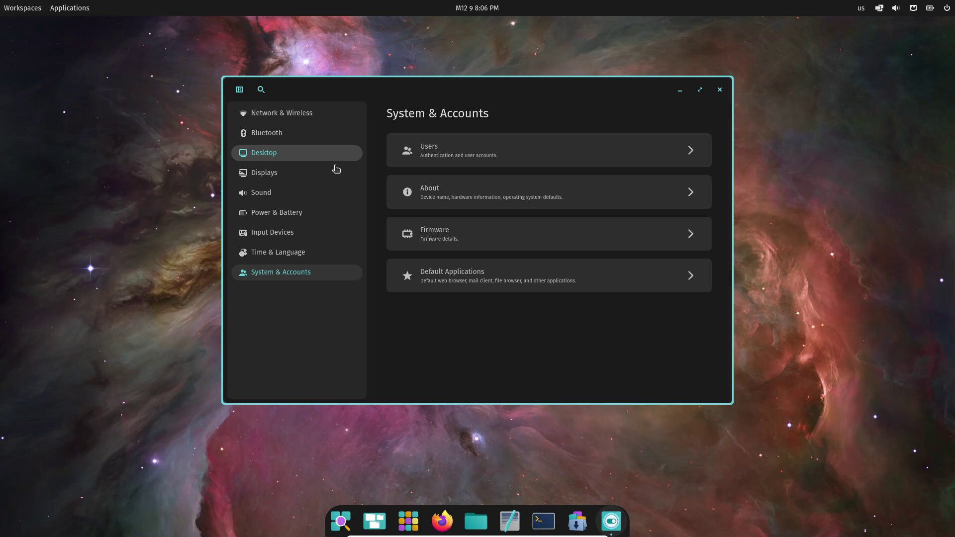
# Browse the Time & Language, Power & Battery, Sound, Displays, Bluetooth, Network and Desktop pages.
pyautogui.click(306, 252)
pyautogui.click(308, 215)
pyautogui.click(298, 192)
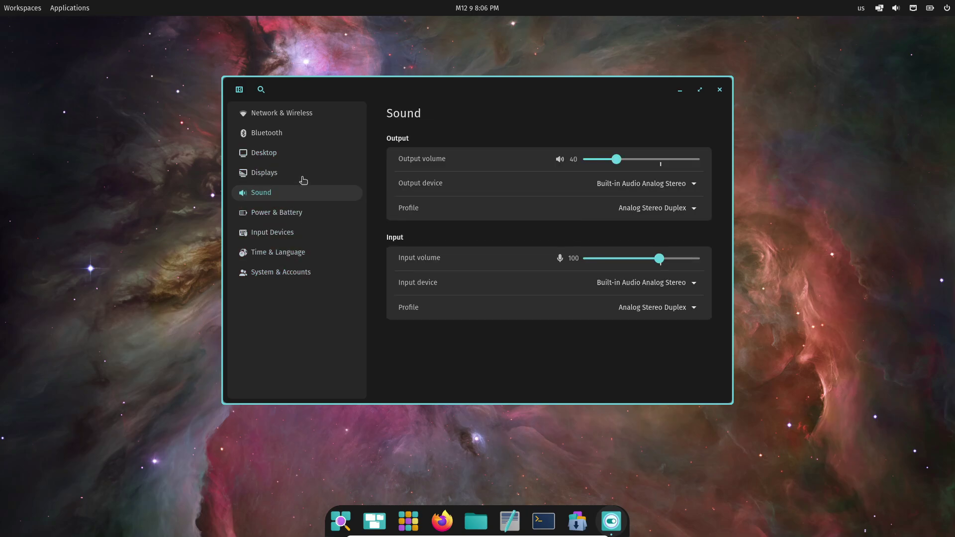
pyautogui.click(301, 172)
pyautogui.click(306, 133)
pyautogui.click(302, 113)
pyautogui.click(294, 154)
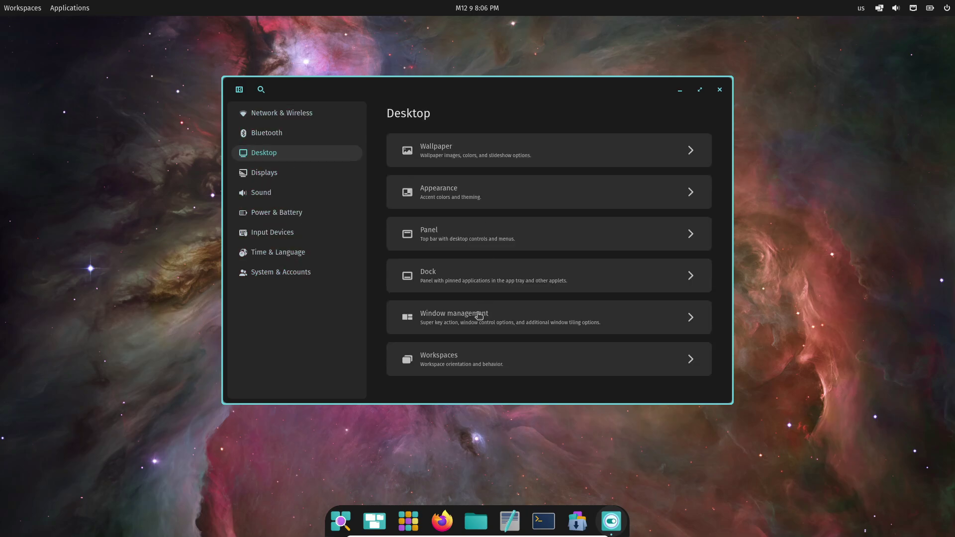
# View the About hardware and OS details under System & Accounts, then close Settings.
pyautogui.click(291, 272)
pyautogui.click(493, 191)
pyautogui.scroll(-2, 508, 243)
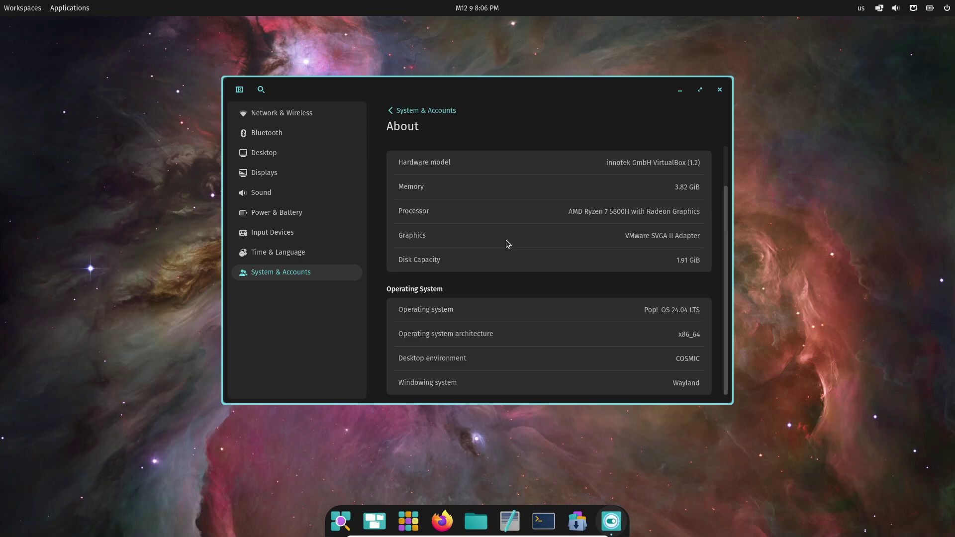
pyautogui.click(719, 90)
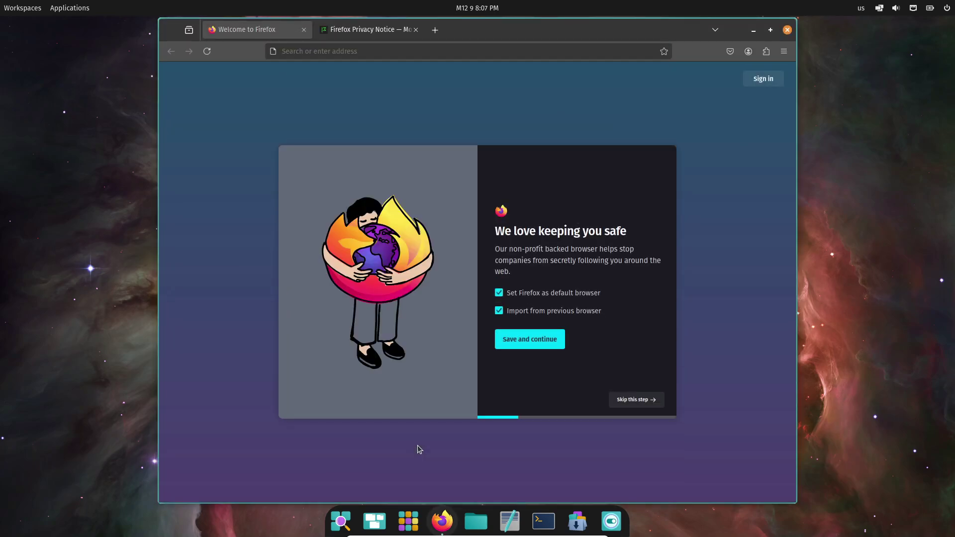
# Search the web, open the System76 COSMIC page, download the Intel/AMD ISO, and close Firefox.
pyautogui.click(321, 51)
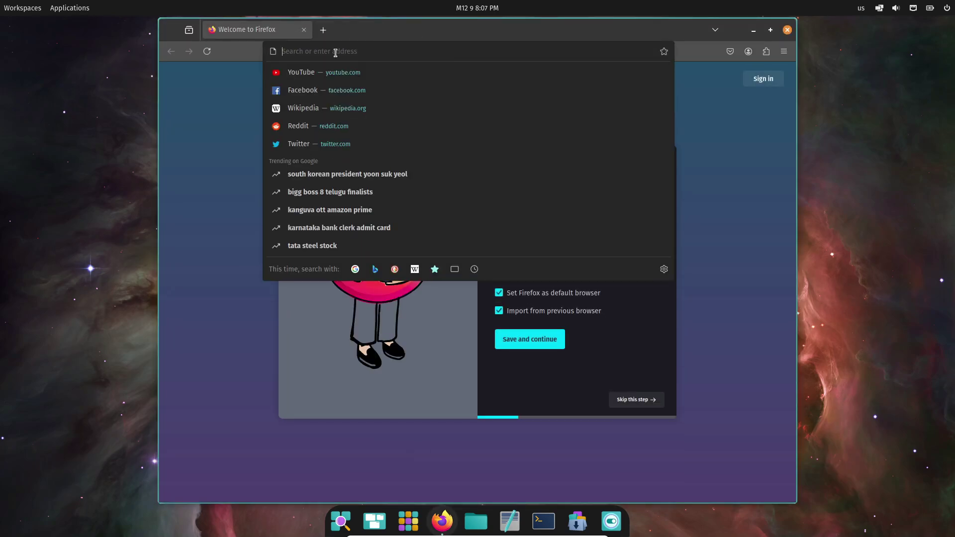
pyautogui.write('cosmic alpha')
pyautogui.press('Return')
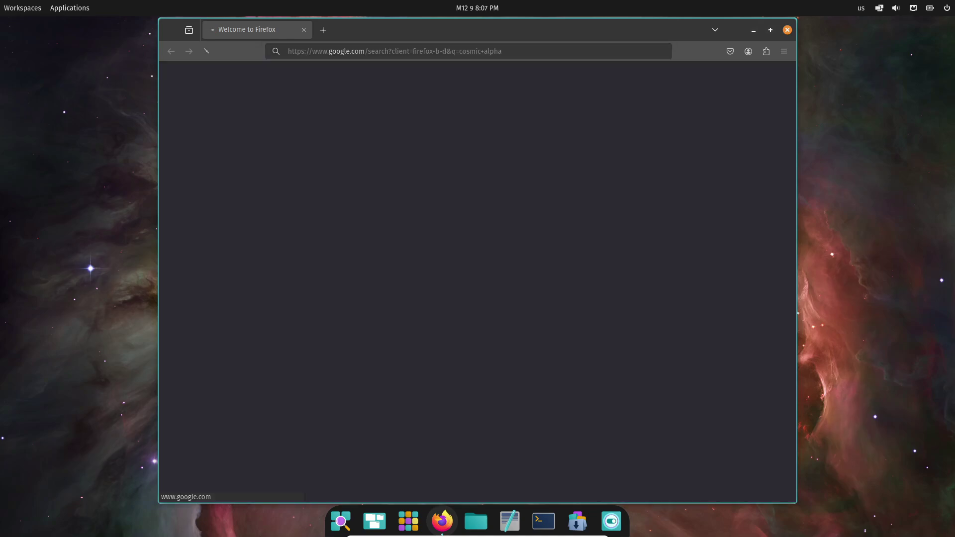
pyautogui.click(231, 171)
pyautogui.scroll(-5, 400, 200)
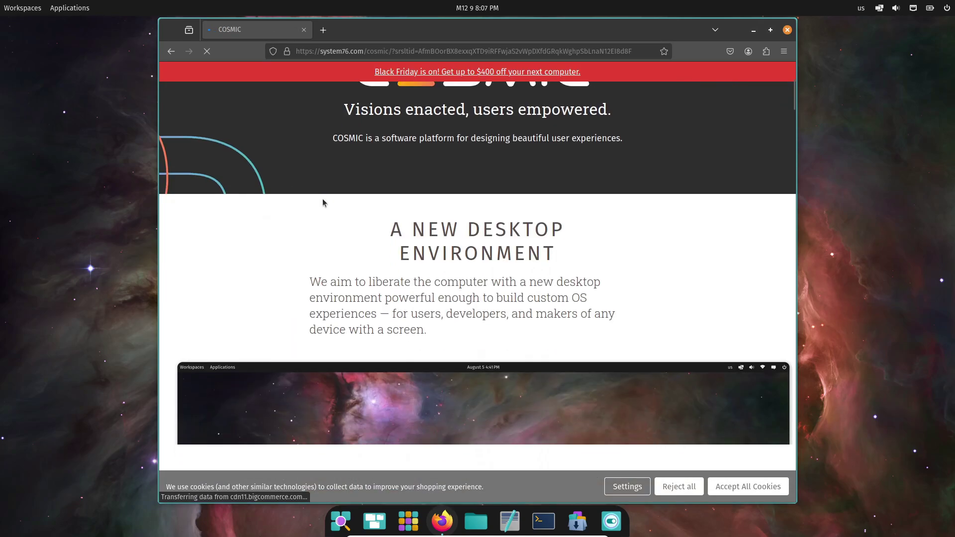
pyautogui.scroll(-5, 400, 201)
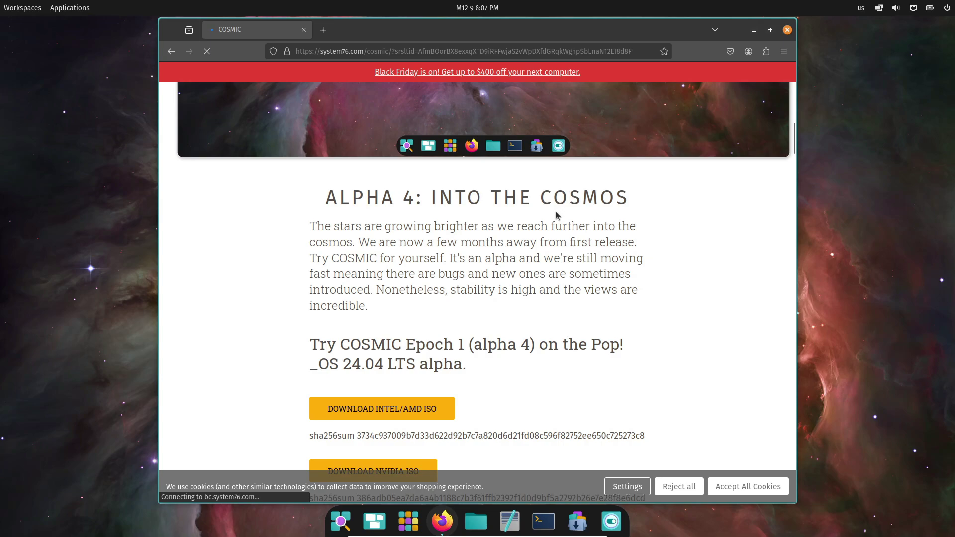
pyautogui.scroll(-3, 557, 215)
pyautogui.moveTo(341, 206); pyautogui.dragTo(466, 227)
pyautogui.scroll(-4, 448, 225)
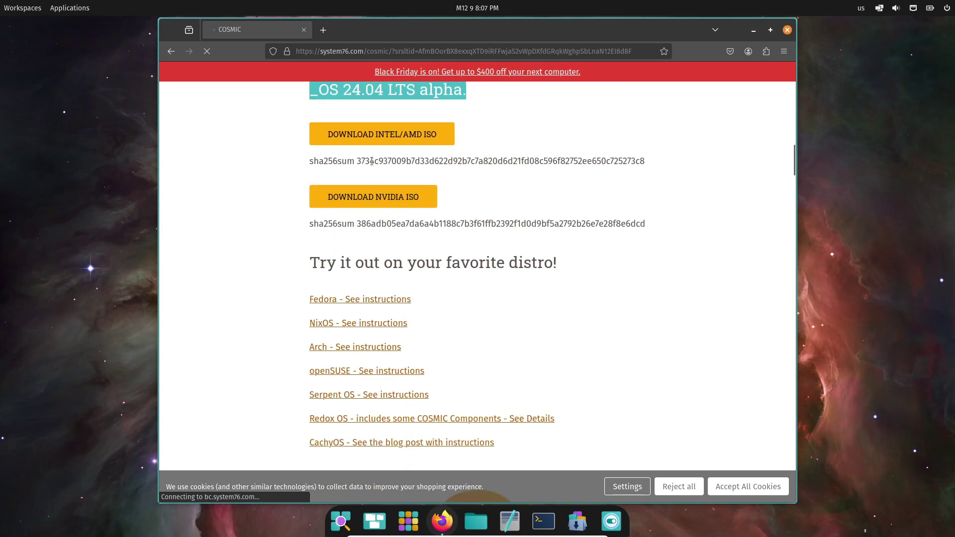
pyautogui.scroll(1, 373, 198)
pyautogui.click(395, 208)
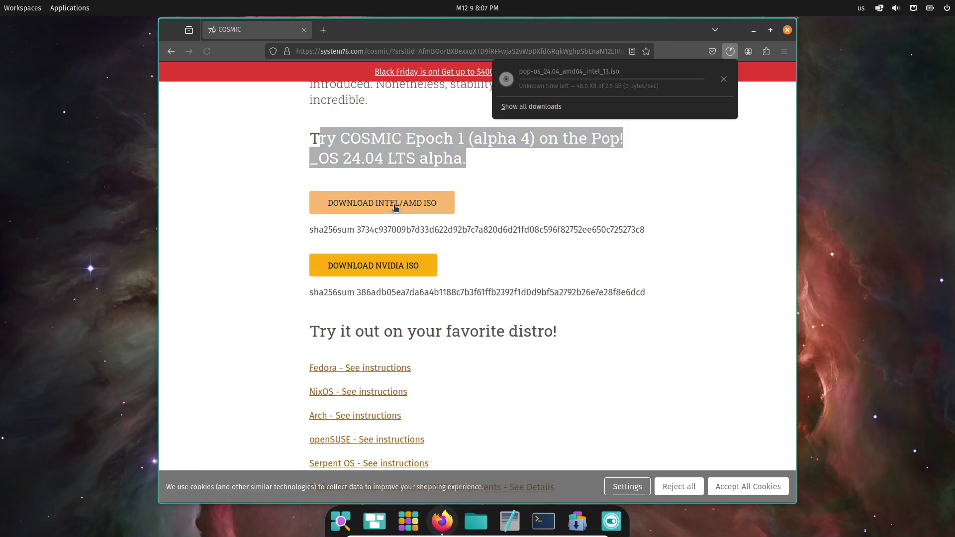
pyautogui.click(788, 30)
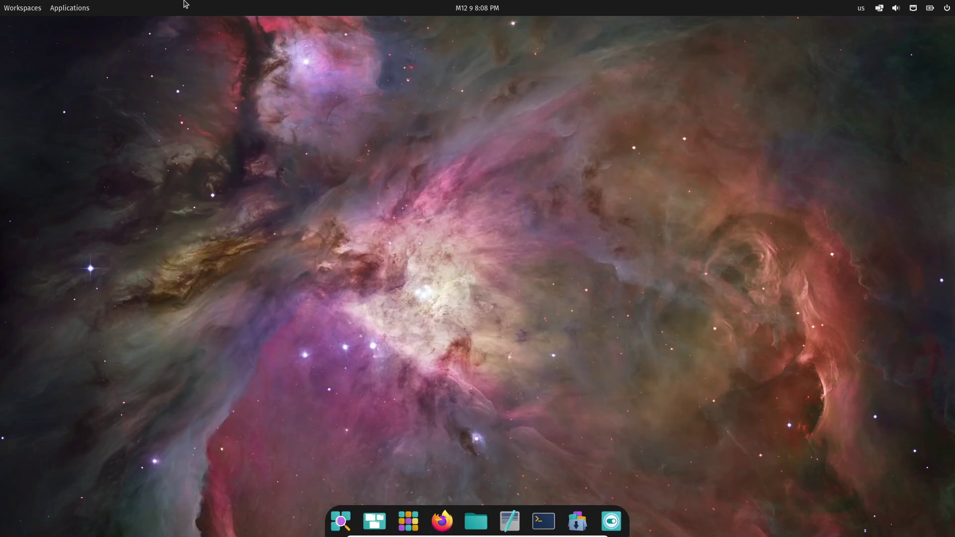
# Open the Downloads folder in Files, view its sorting options, and close Files.
pyautogui.click(476, 521)
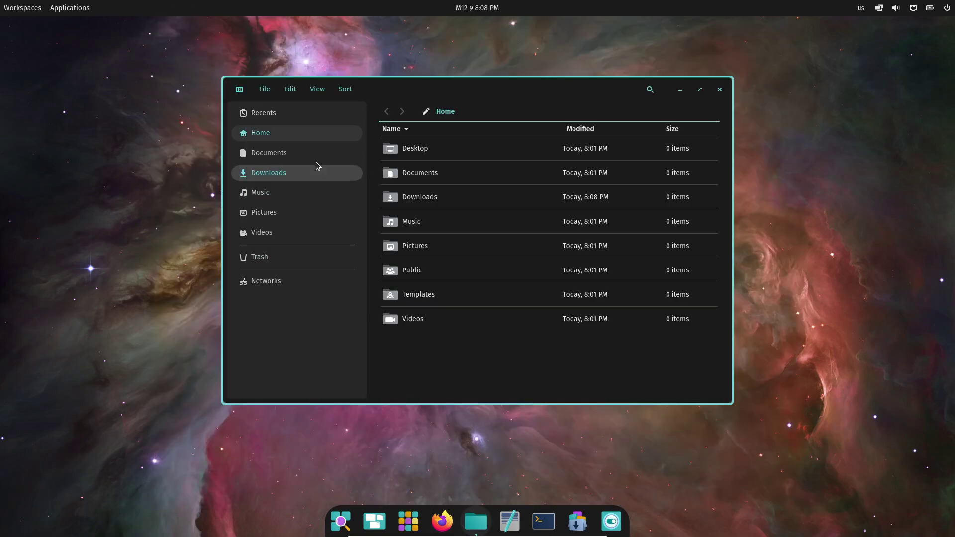
pyautogui.click(268, 172)
pyautogui.click(265, 89)
pyautogui.moveTo(345, 89)
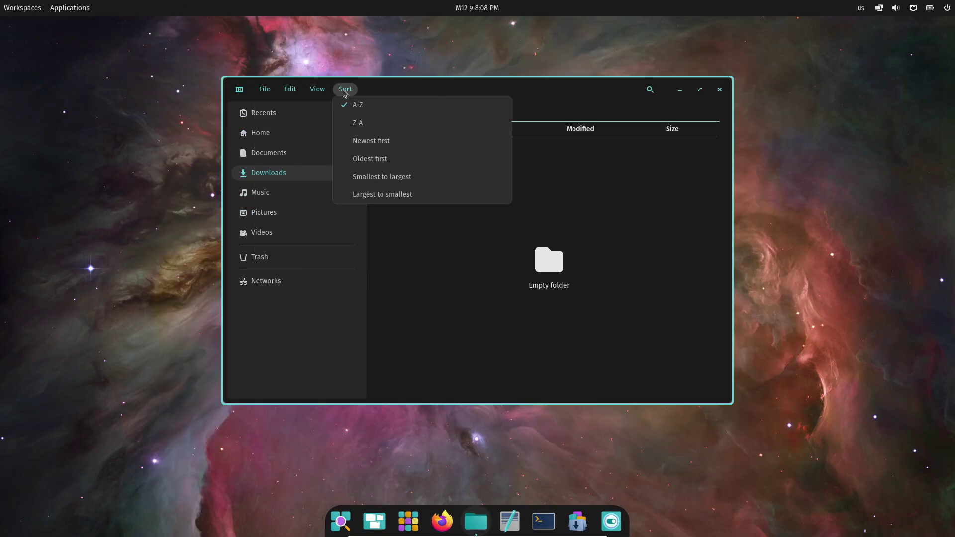
pyautogui.click(719, 89)
# Open the App Library on its Office group of apps.
pyautogui.click(409, 520)
pyautogui.click(410, 336)
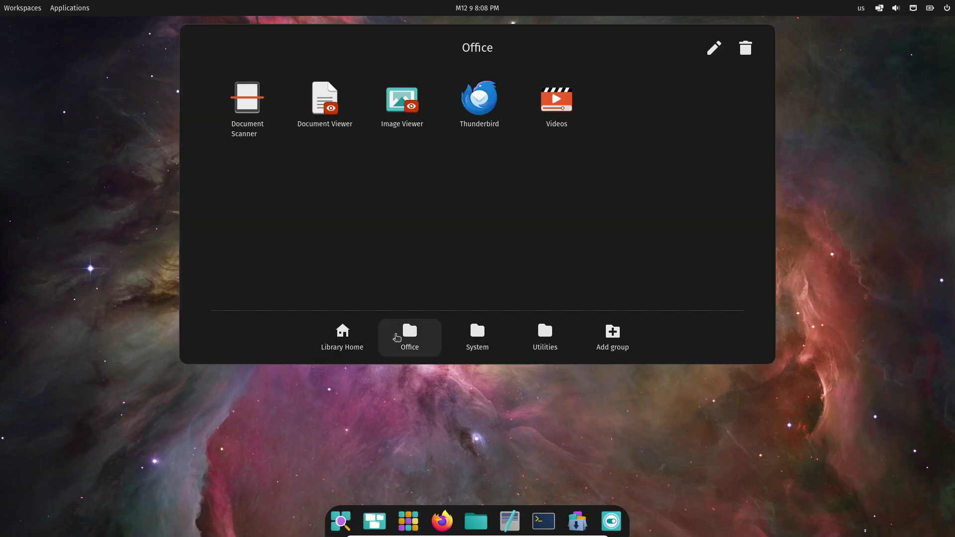